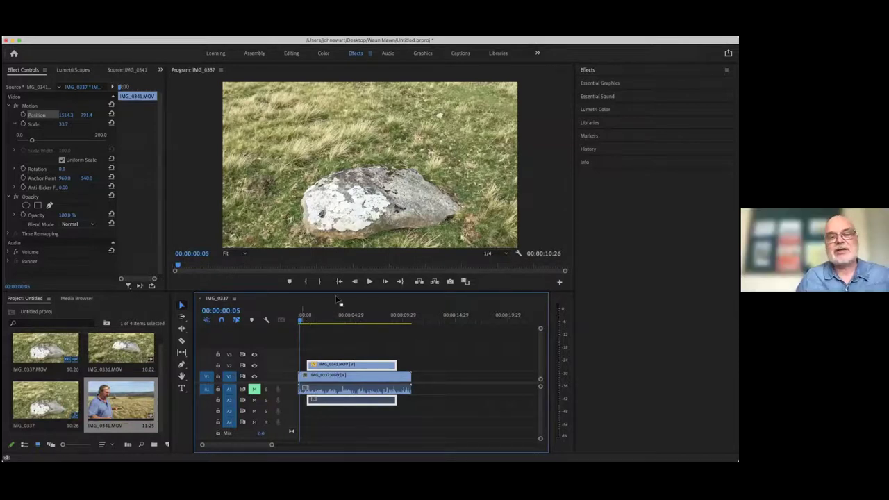
# Play the sequence to review the picture-in-picture overlay, stopping partway through the overlay clip
pyautogui.click(369, 282)
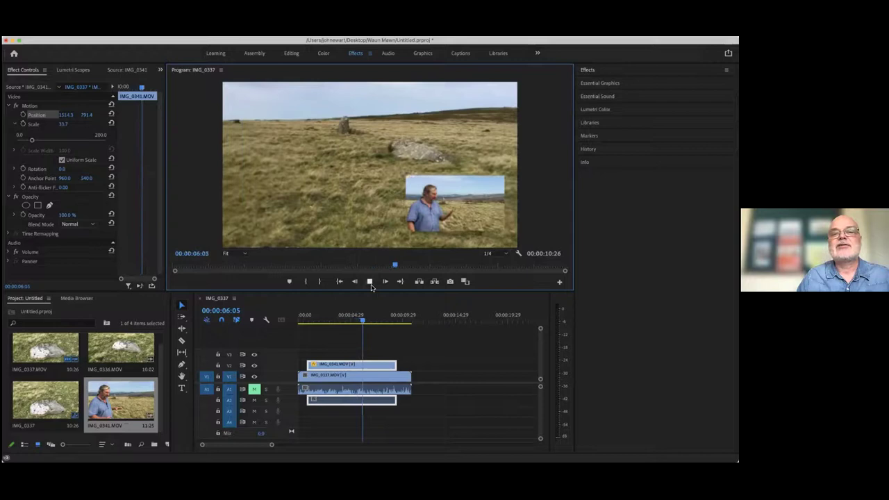
pyautogui.click(370, 282)
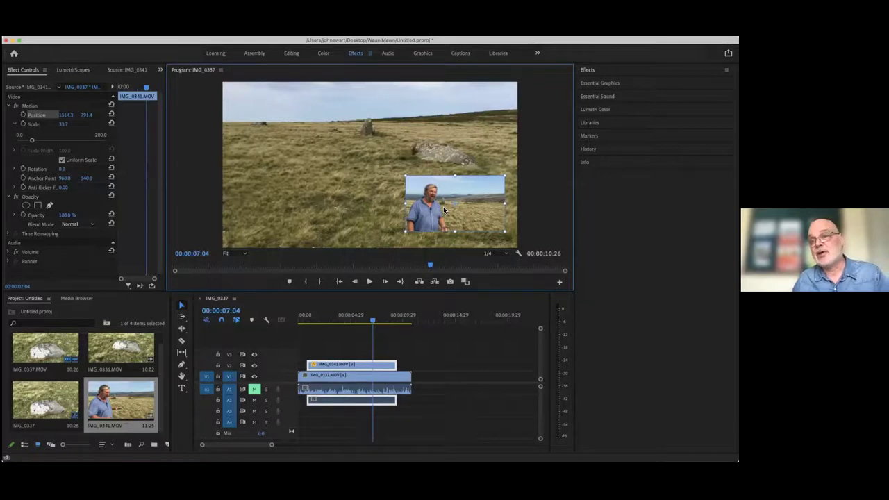
pyautogui.click(31, 127)
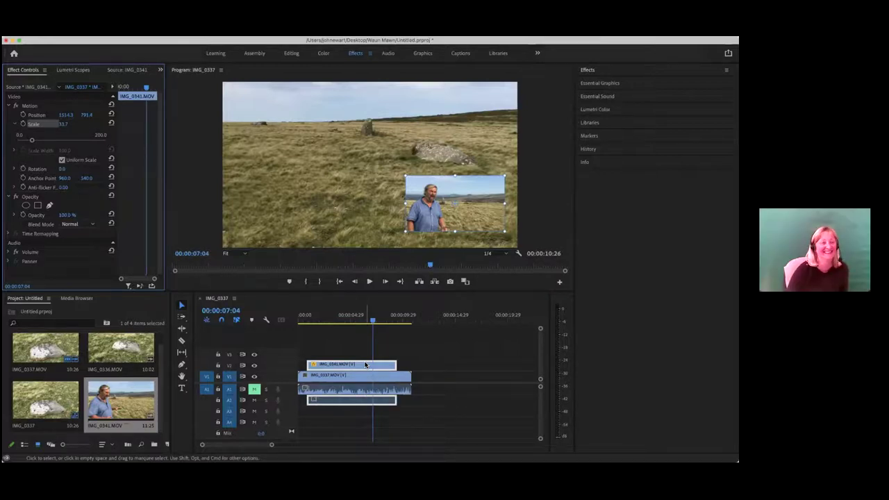
# Delete the IMG_0341.MOV overlay clip from the V2 track
pyautogui.click(346, 348)
pyautogui.click(354, 368)
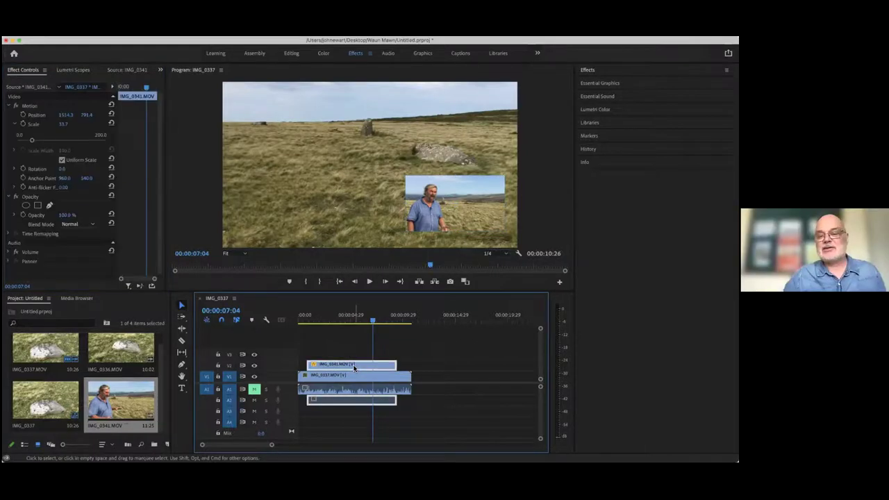
pyautogui.press('Delete')
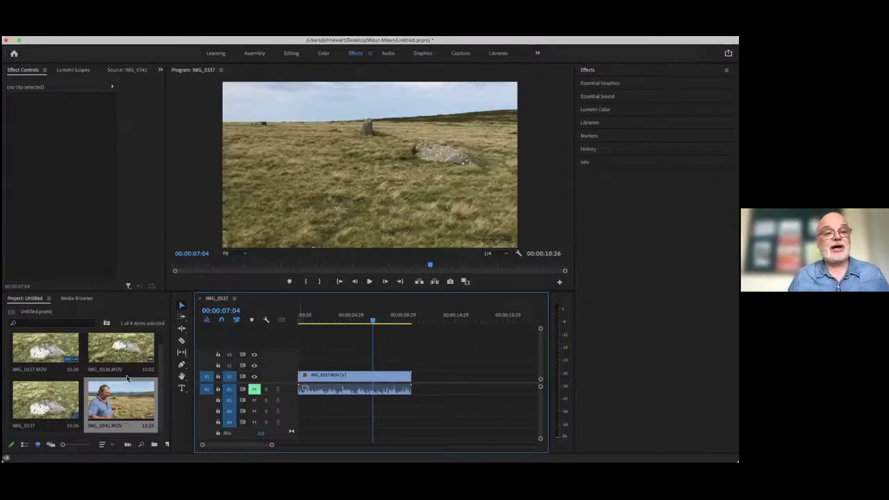
# Load IMG_0341.MOV as the source clip, play the remaining base footage and return the playhead to the sequence start
pyautogui.doubleClick(125, 406)
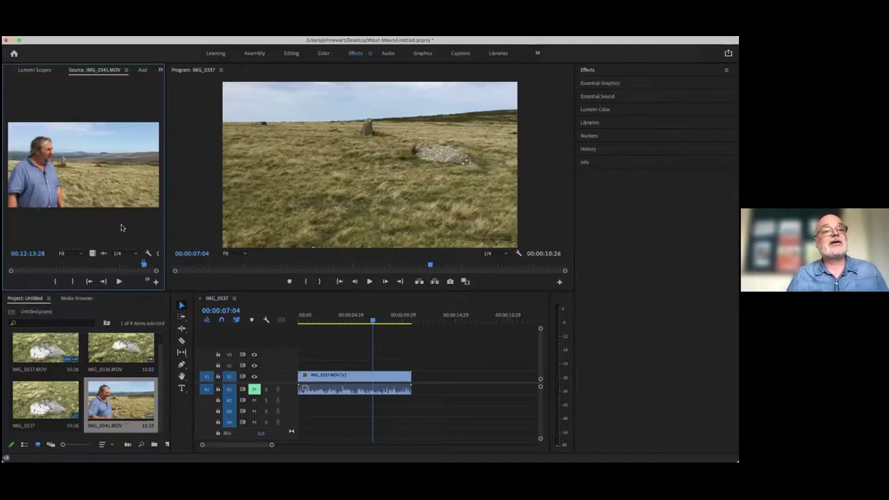
pyautogui.moveTo(373, 322); pyautogui.dragTo(303, 322)
pyautogui.press('space')
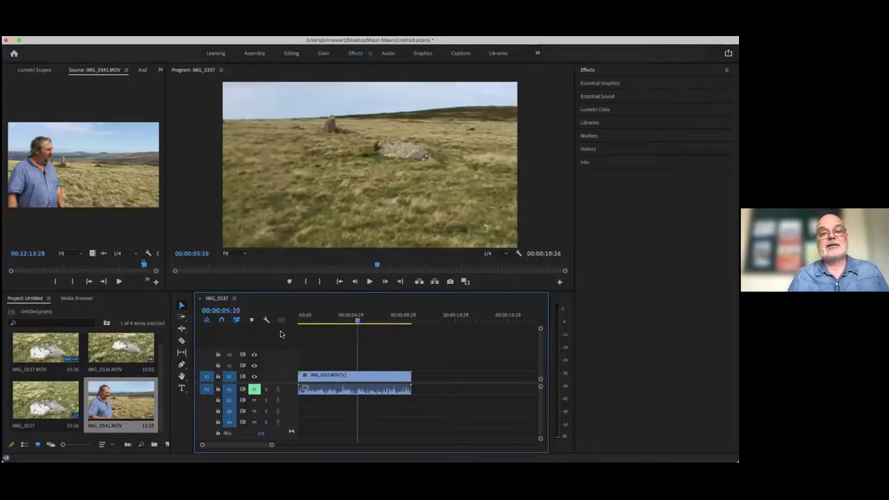
pyautogui.press('space')
pyautogui.press('j')
pyautogui.press('j')
pyautogui.press('j')
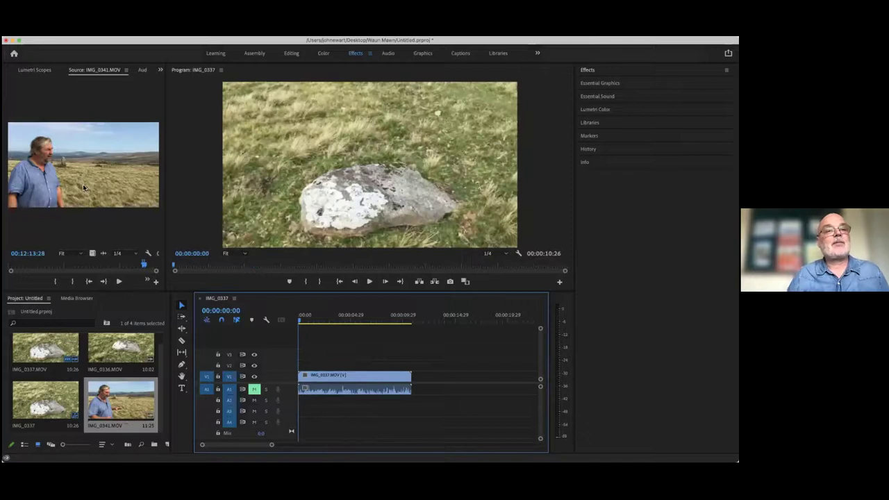
# Place the source clip on V2 above the base footage, starting at about 00:00:02:05, and play the sequence through
pyautogui.click(77, 181)
pyautogui.moveTo(199, 271); pyautogui.dragTo(311, 327)
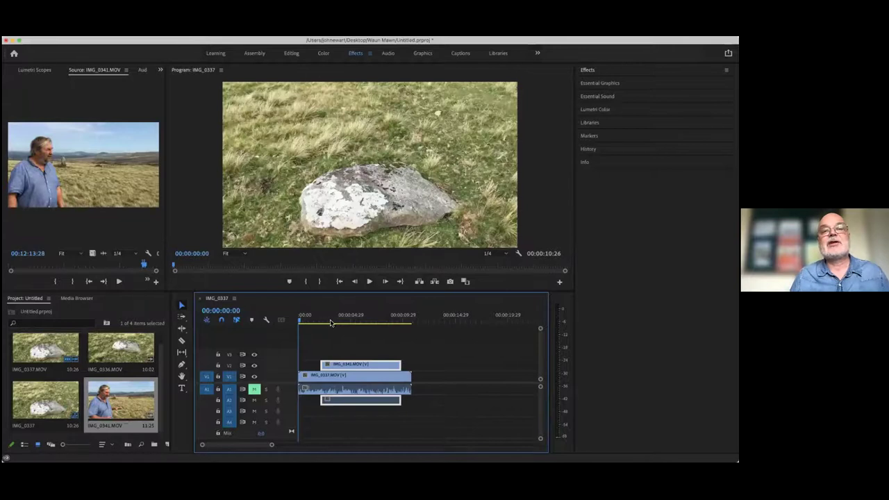
pyautogui.press('space')
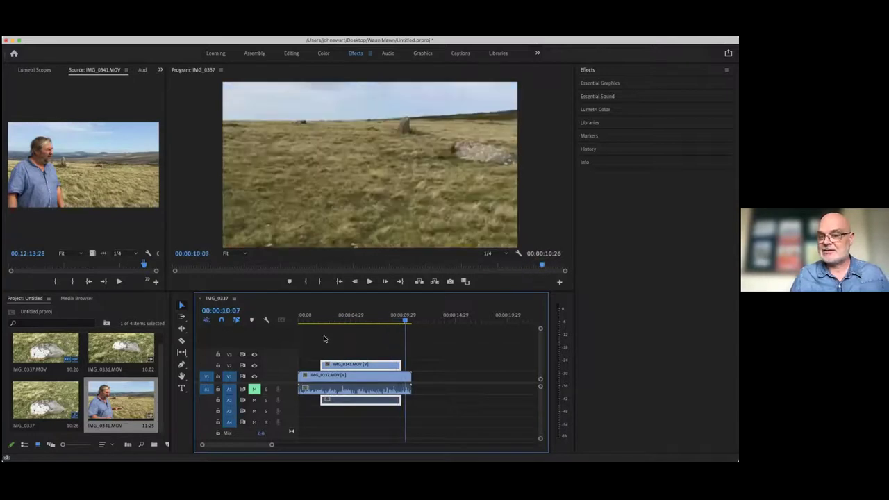
pyautogui.moveTo(405, 318); pyautogui.dragTo(316, 319)
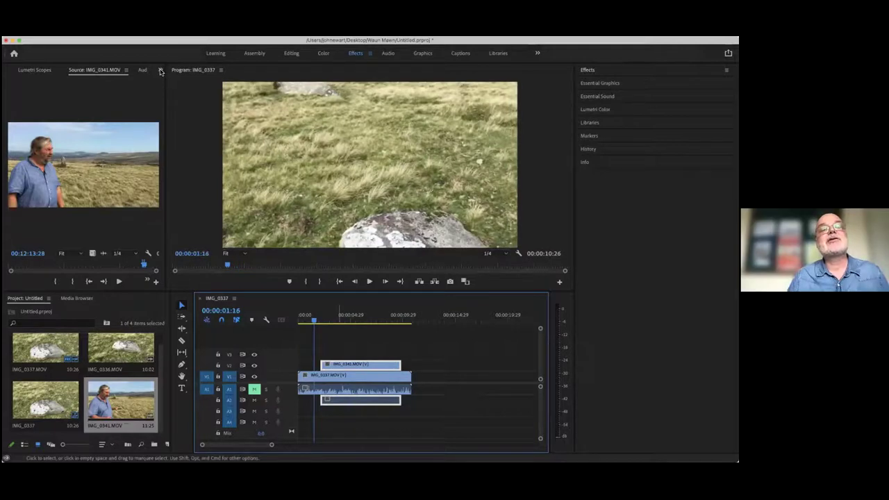
# Bring up the overlay clip's effect settings at its first frame and reduce its scale to about 31.7
pyautogui.click(161, 70)
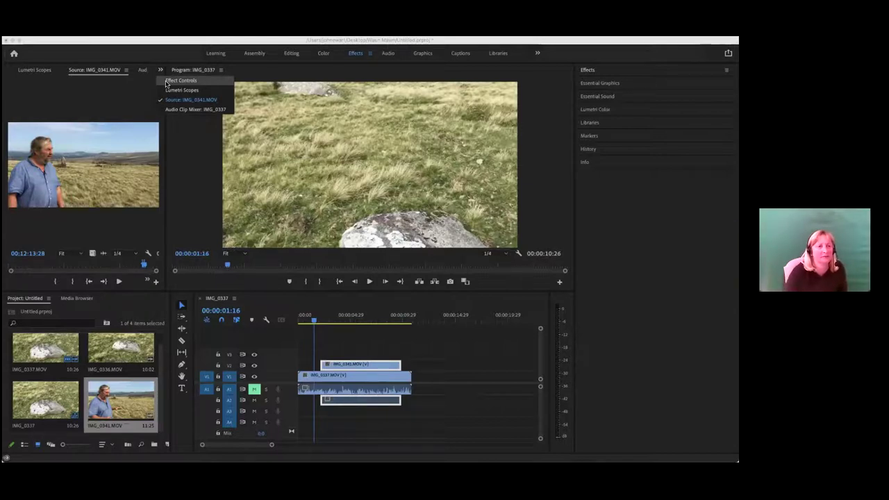
pyautogui.click(167, 82)
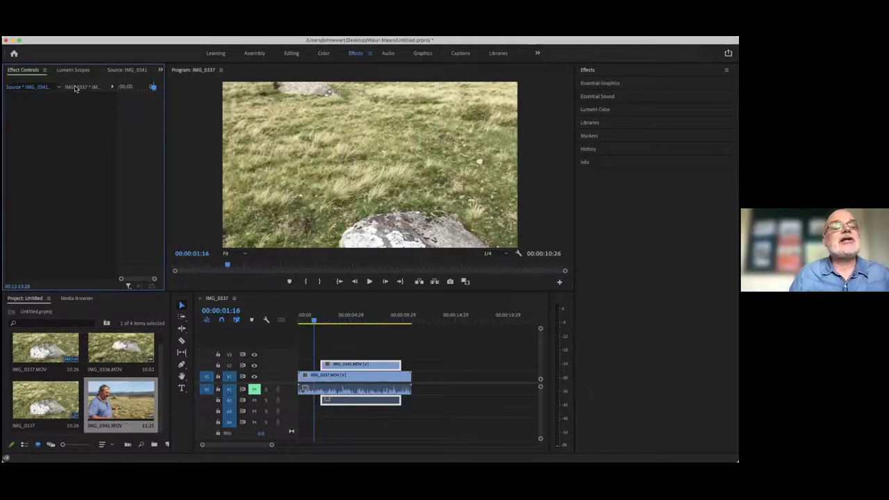
pyautogui.press('Down')
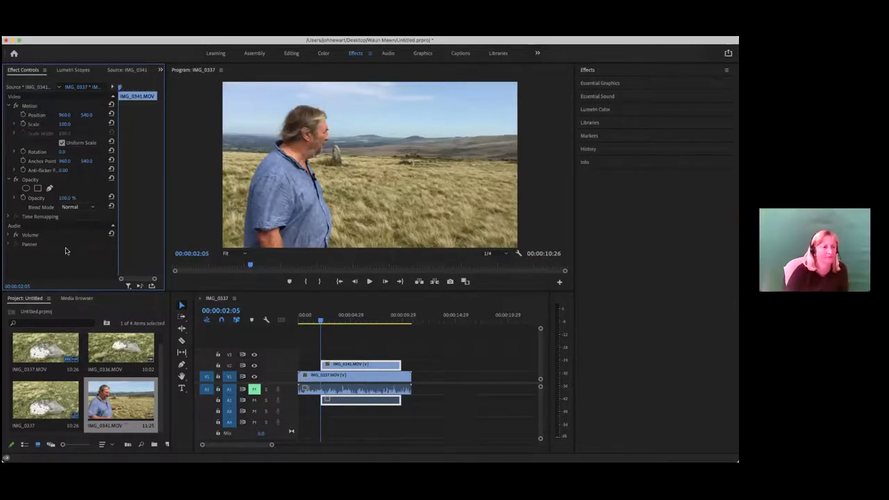
pyautogui.click(14, 124)
pyautogui.moveTo(60, 143); pyautogui.dragTo(30, 143)
# Reposition the overlay to the lower right of the frame, about 1531.4, 748.6, and scrub across its start to check it
pyautogui.click(28, 115)
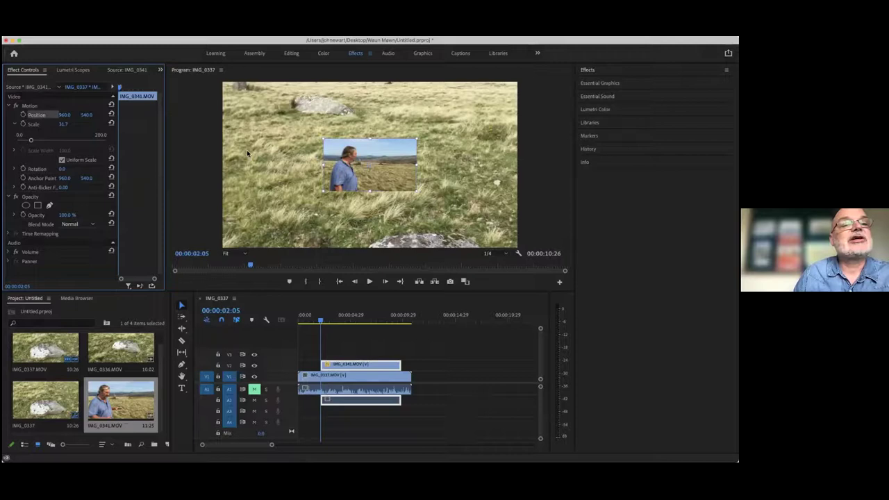
pyautogui.moveTo(363, 175); pyautogui.dragTo(448, 206)
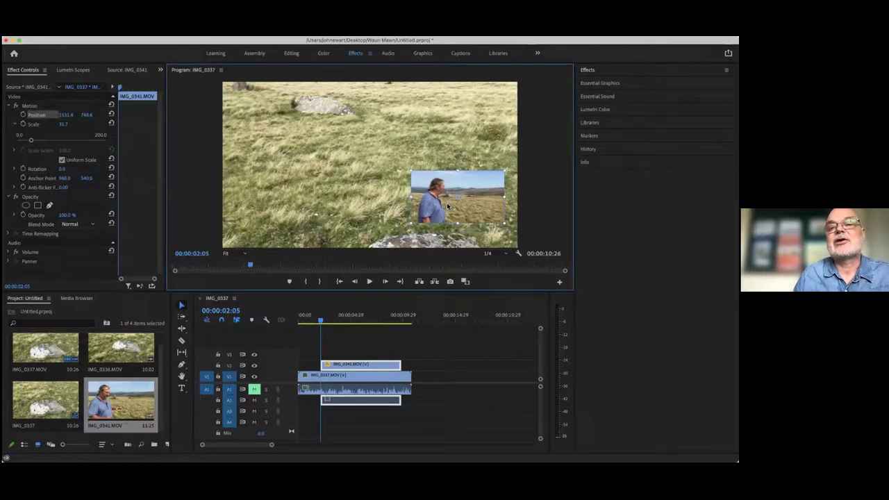
pyautogui.moveTo(321, 322); pyautogui.dragTo(302, 325)
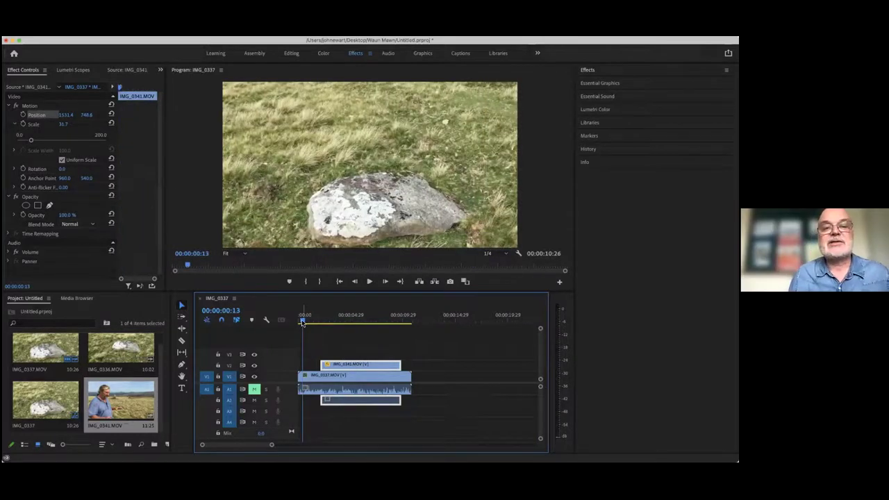
pyautogui.moveTo(327, 322); pyautogui.dragTo(337, 323)
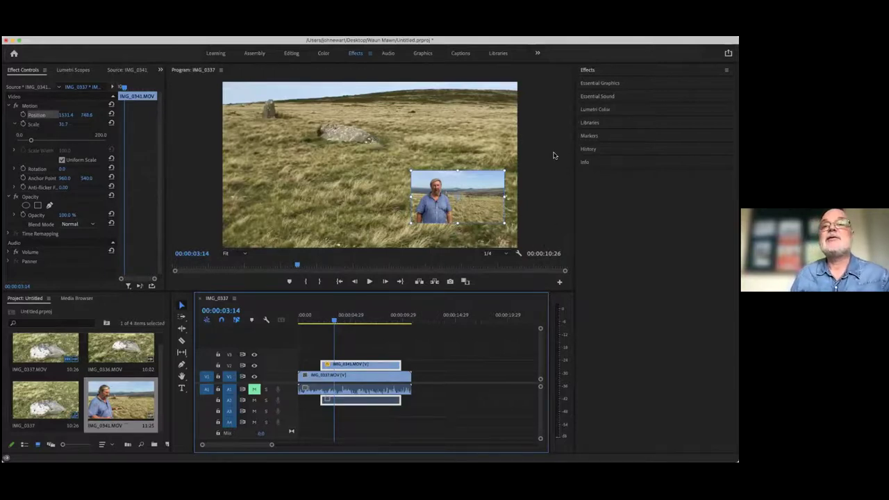
# Apply a Cross Dissolve video transition to both the start and the end of the V2 overlay clip
pyautogui.click(585, 70)
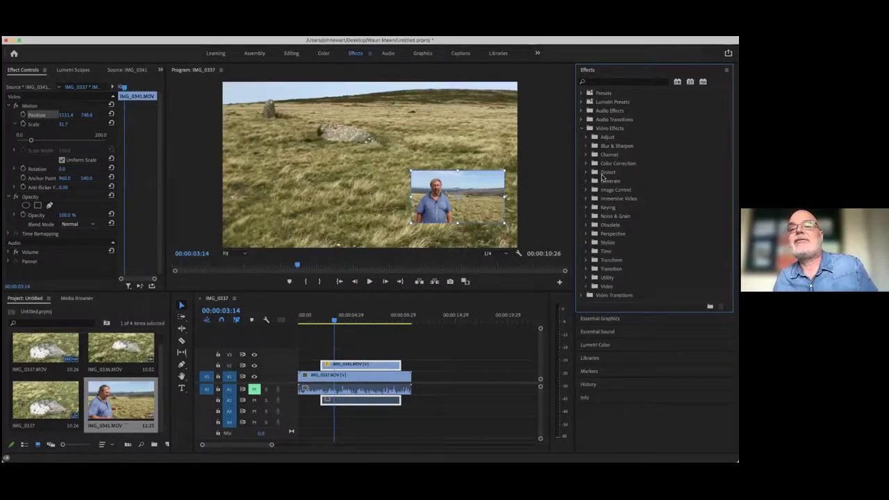
pyautogui.click(583, 129)
pyautogui.click(582, 137)
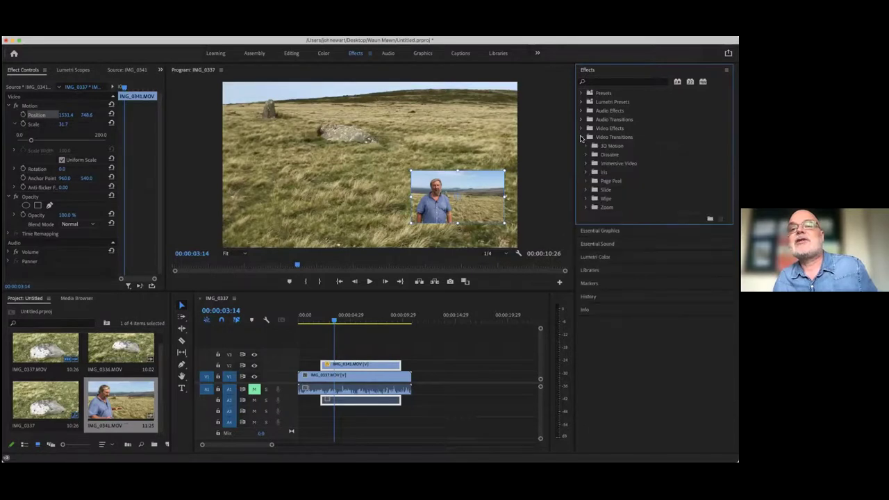
pyautogui.click(586, 154)
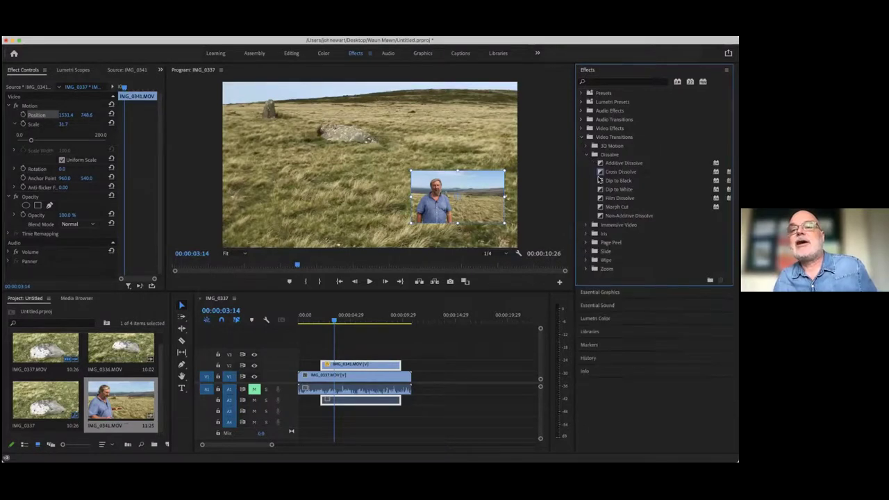
pyautogui.moveTo(598, 173); pyautogui.dragTo(327, 366)
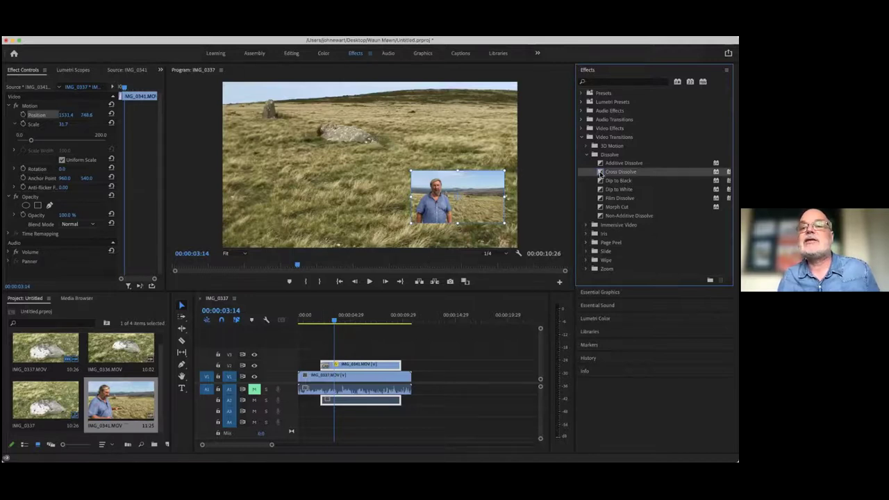
pyautogui.moveTo(599, 174); pyautogui.dragTo(400, 365)
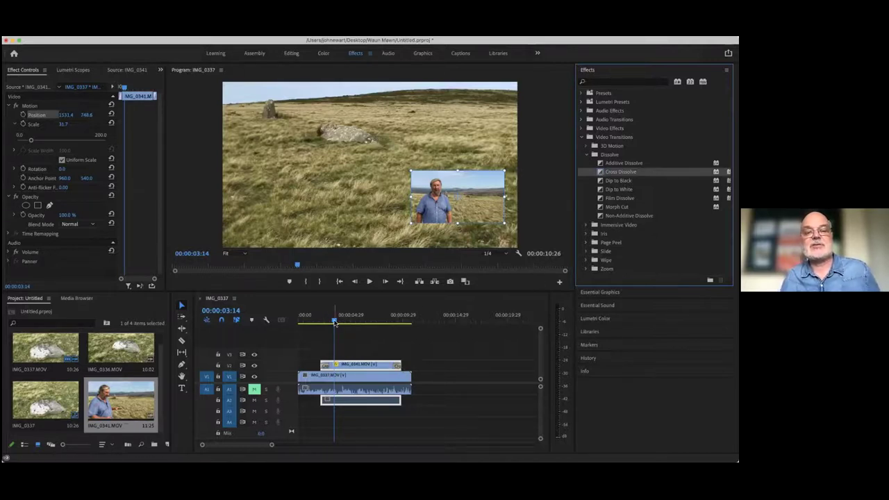
# Play the sequence from just before the overlay to review both dissolves, and return the playhead to about 00:00:06:01
pyautogui.moveTo(334, 322); pyautogui.dragTo(313, 321)
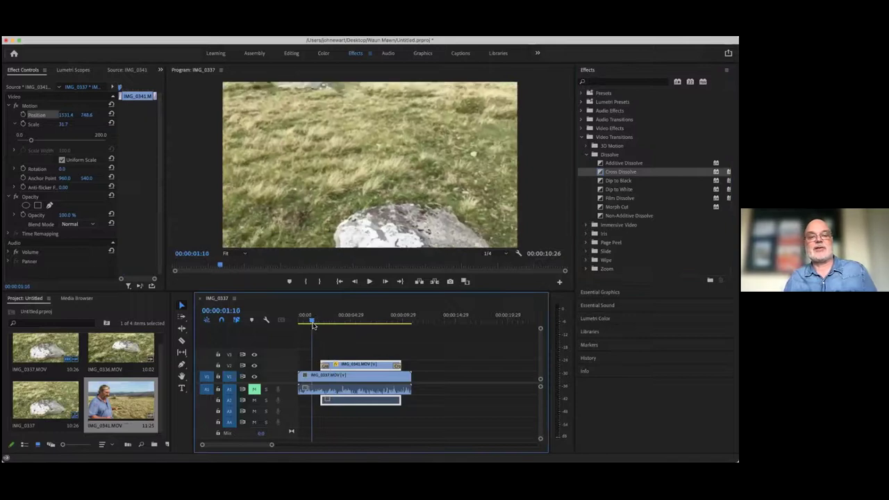
pyautogui.click(368, 282)
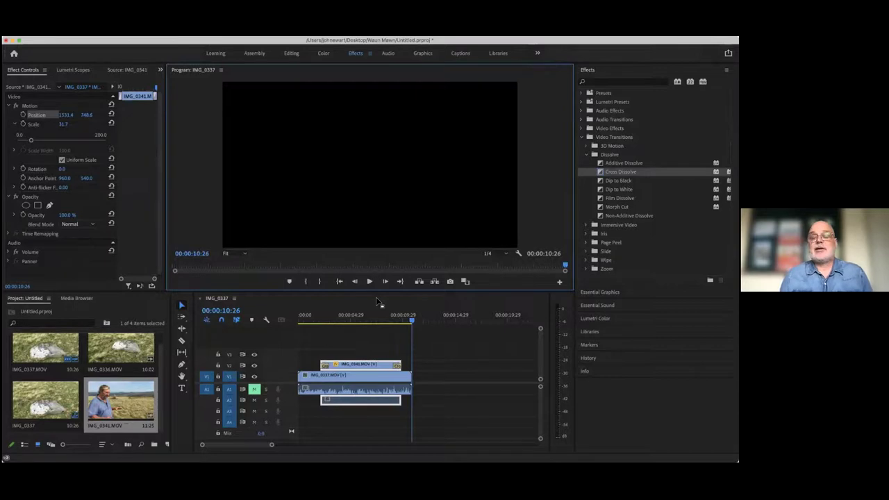
pyautogui.click(387, 321)
pyautogui.moveTo(375, 322); pyautogui.dragTo(361, 321)
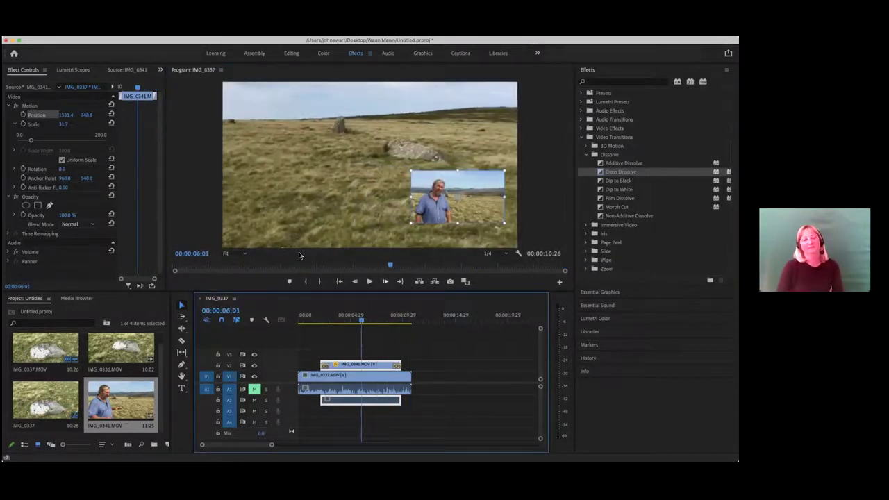